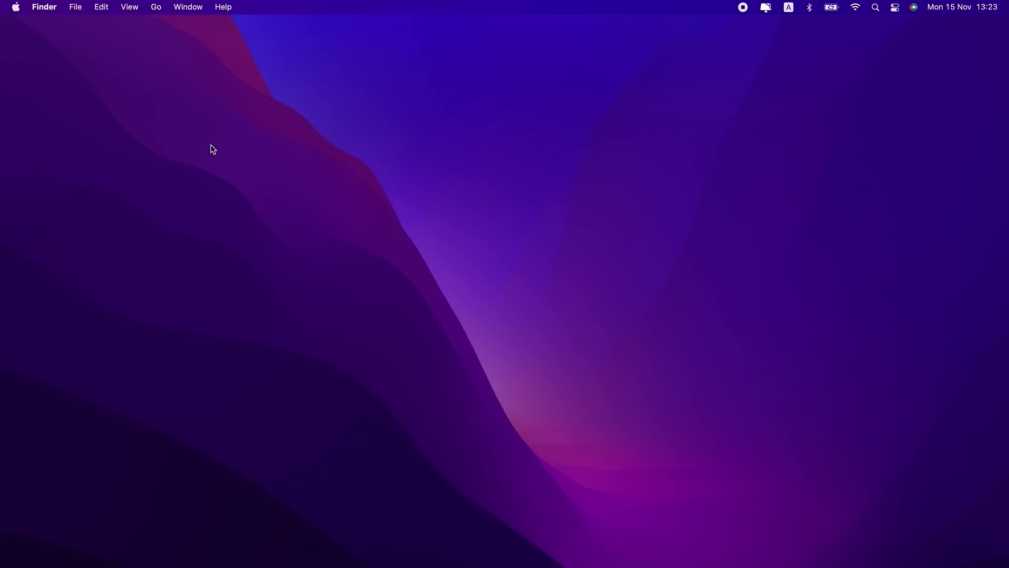
Step: Check Mail's space in storage management; Macintosh HD shows 201.42 GB free of 250.69 GB
click(14, 8)
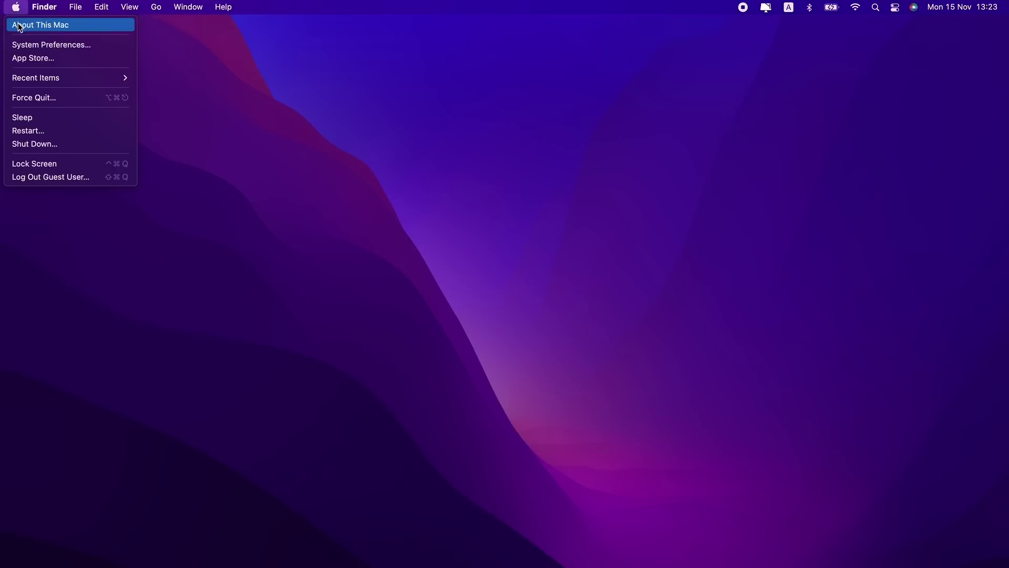
click(93, 29)
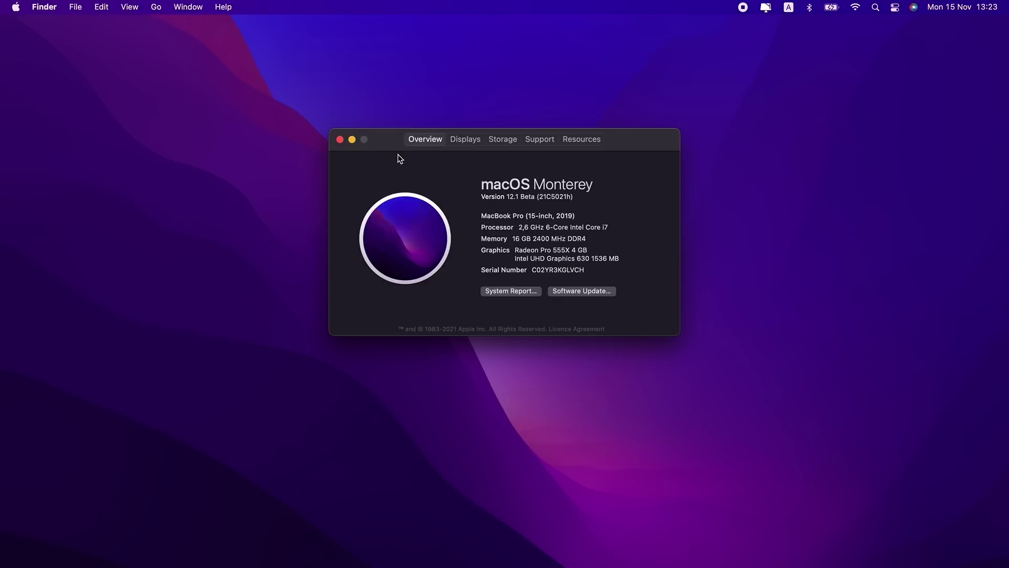
click(500, 140)
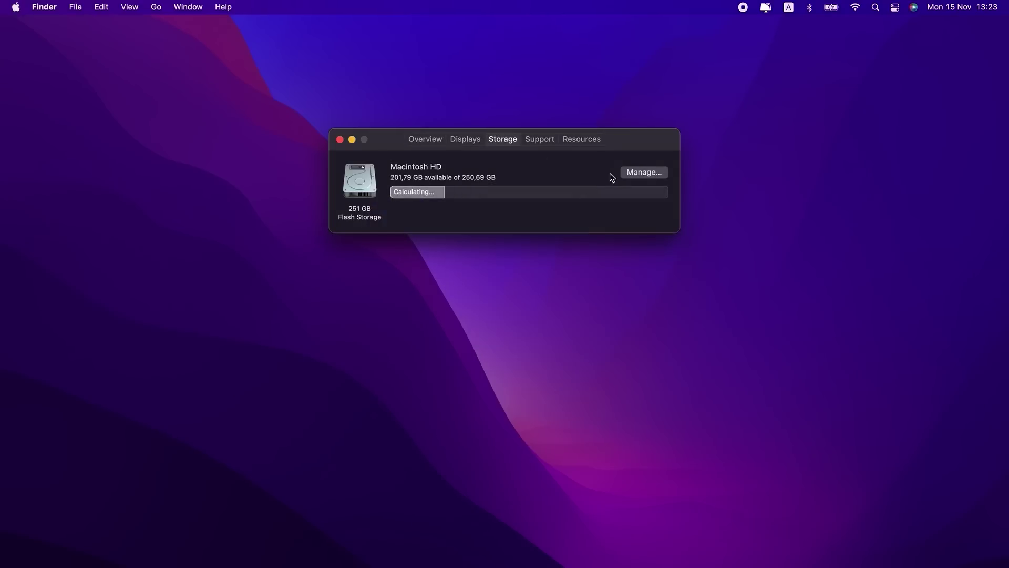
click(641, 172)
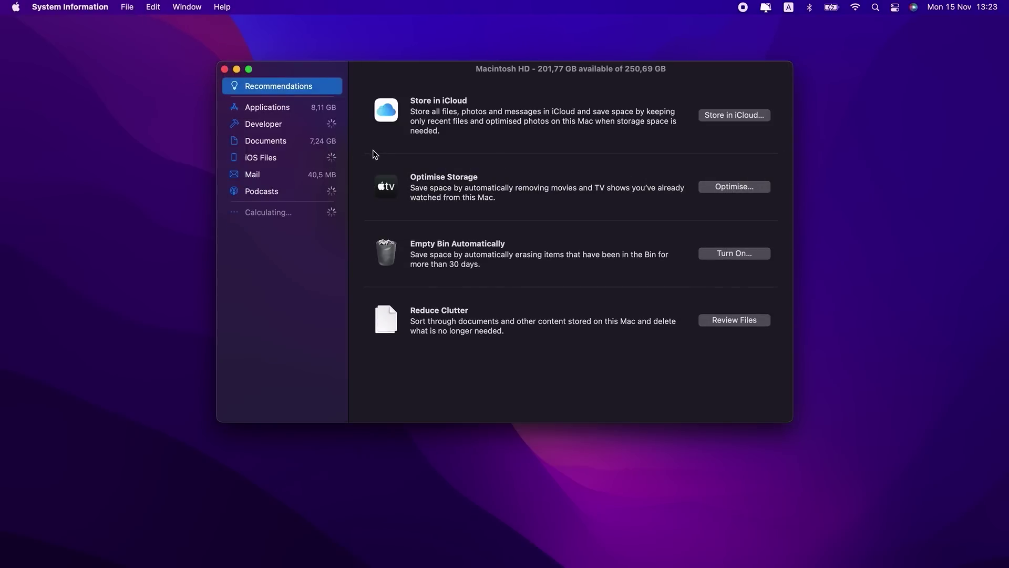
click(273, 175)
click(225, 69)
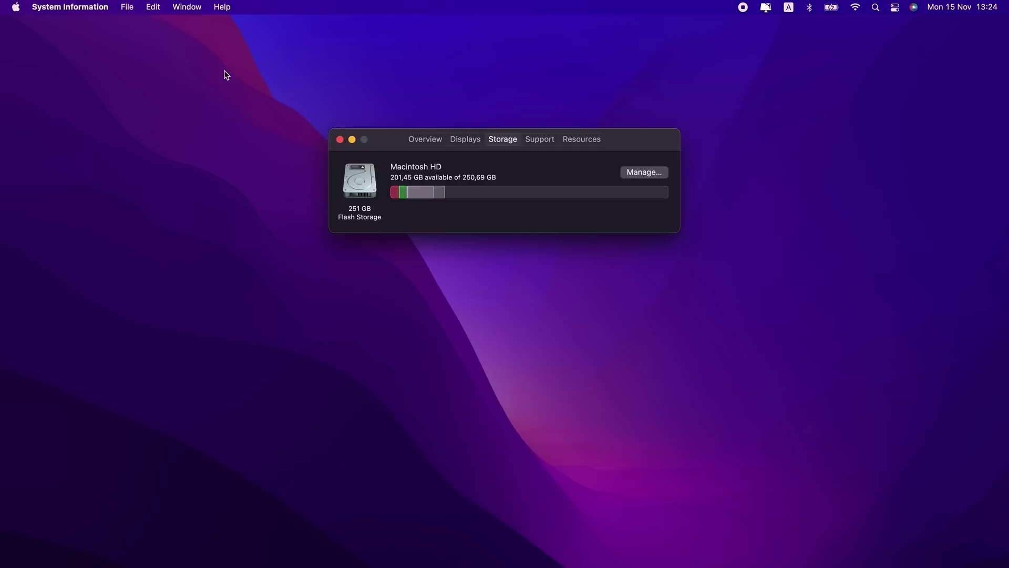
Step: Close the storage overview, scan Mail Attachments in CleanMyMac X, then quit CleanMyMac X
click(341, 140)
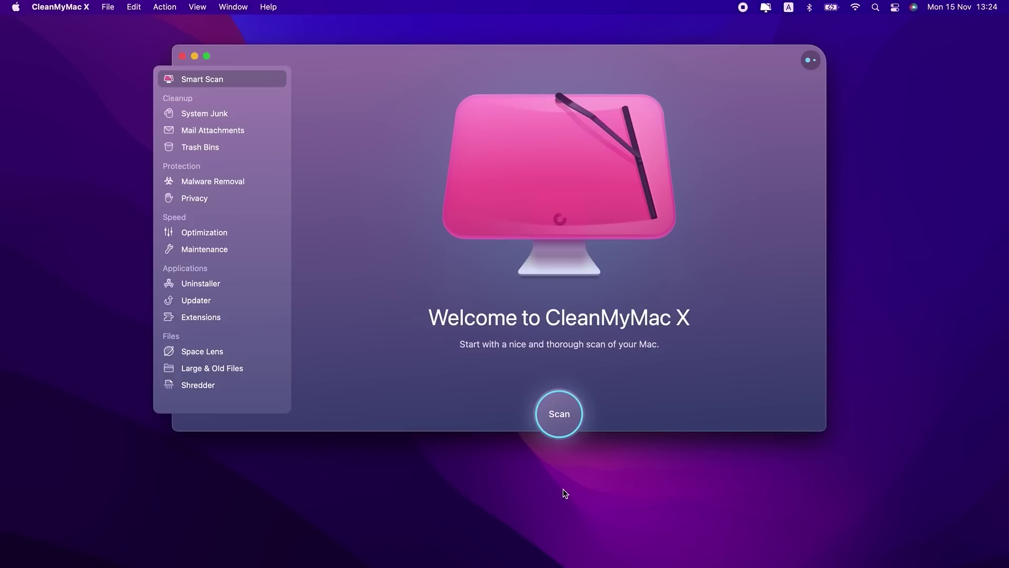
click(221, 128)
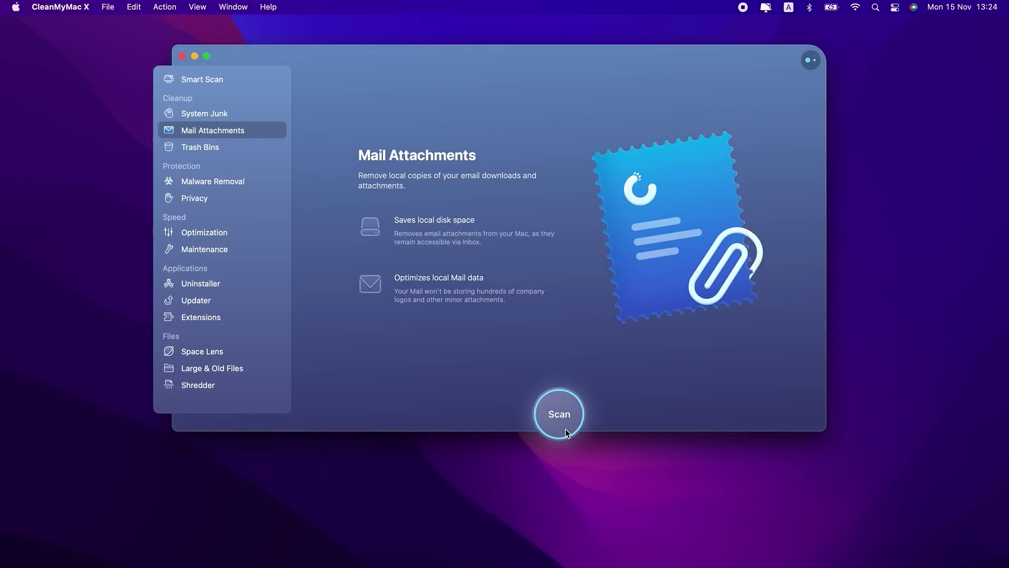
click(560, 413)
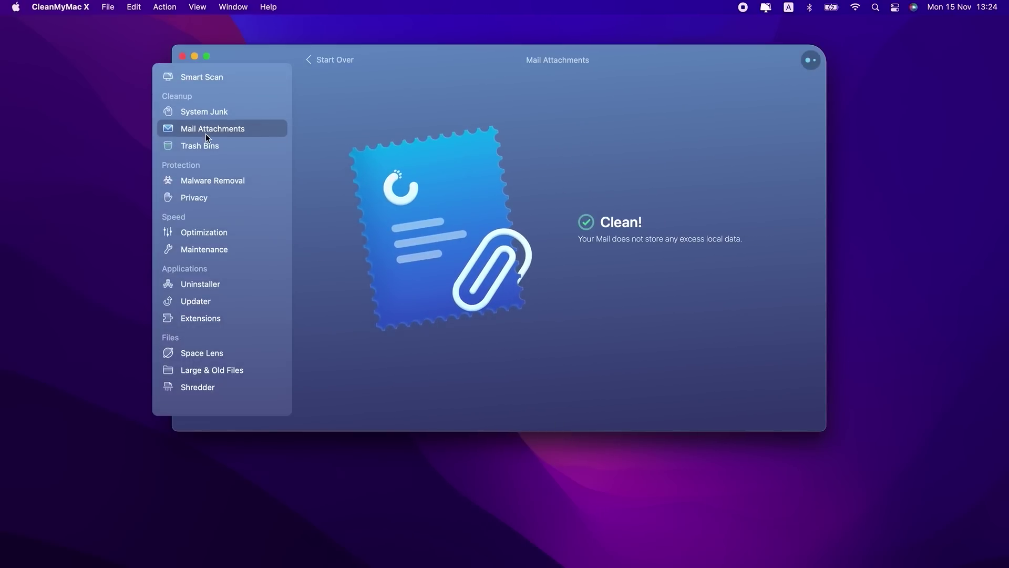
click(183, 56)
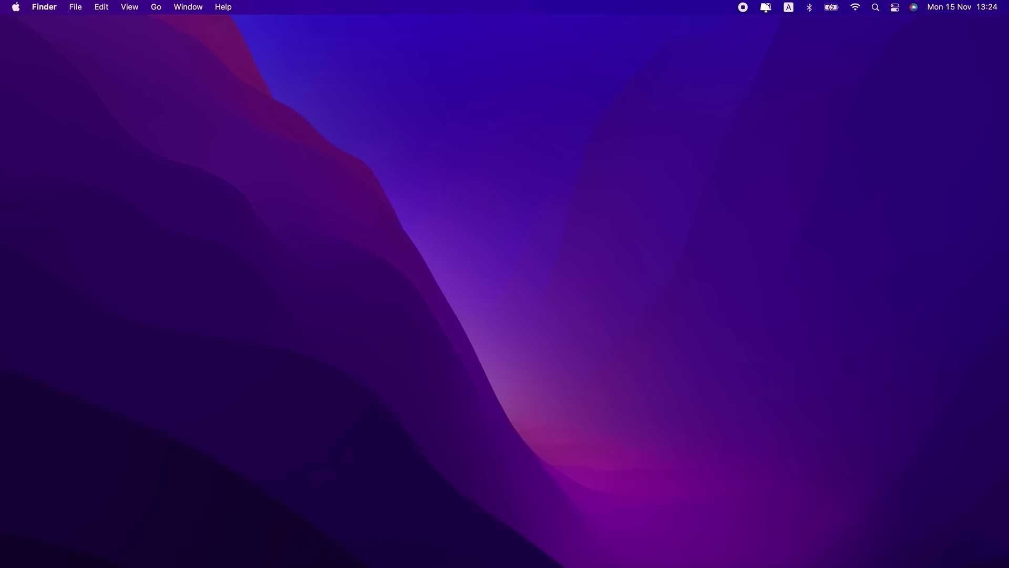
Step: Run Optimise Storage from About This Mac, confirm removing watched movies, and close both windows
click(16, 7)
click(89, 30)
click(502, 139)
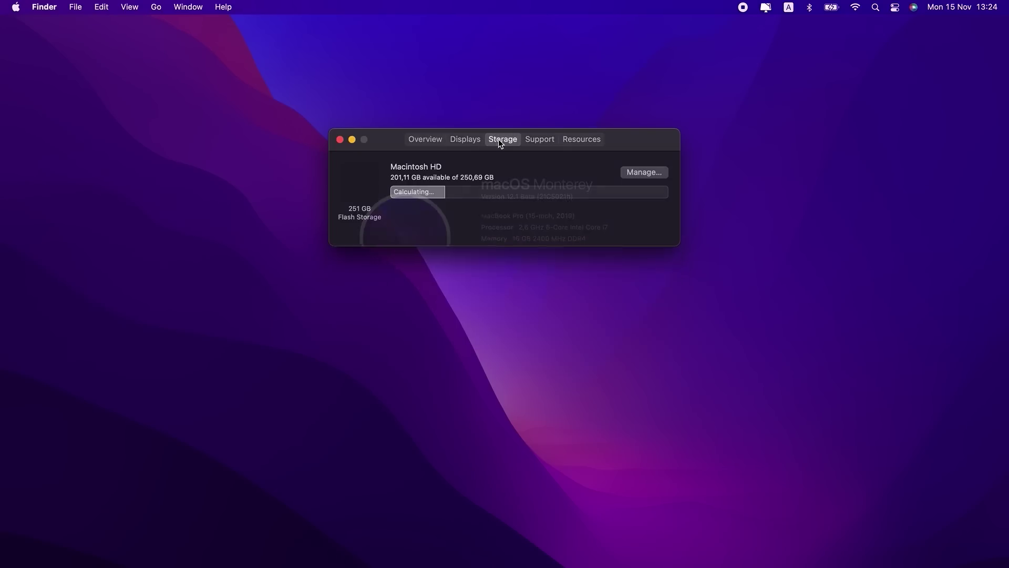
click(644, 170)
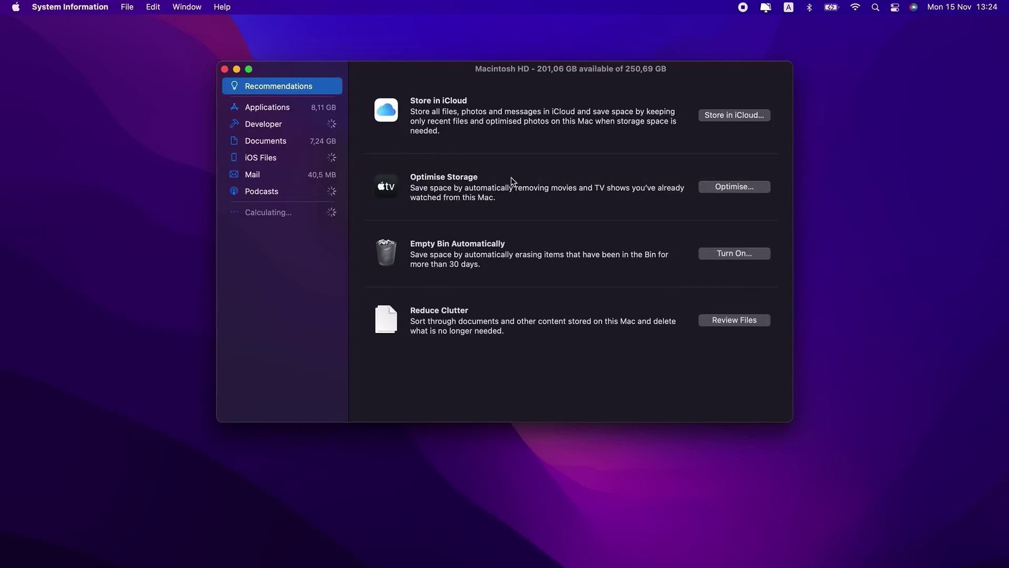
click(727, 186)
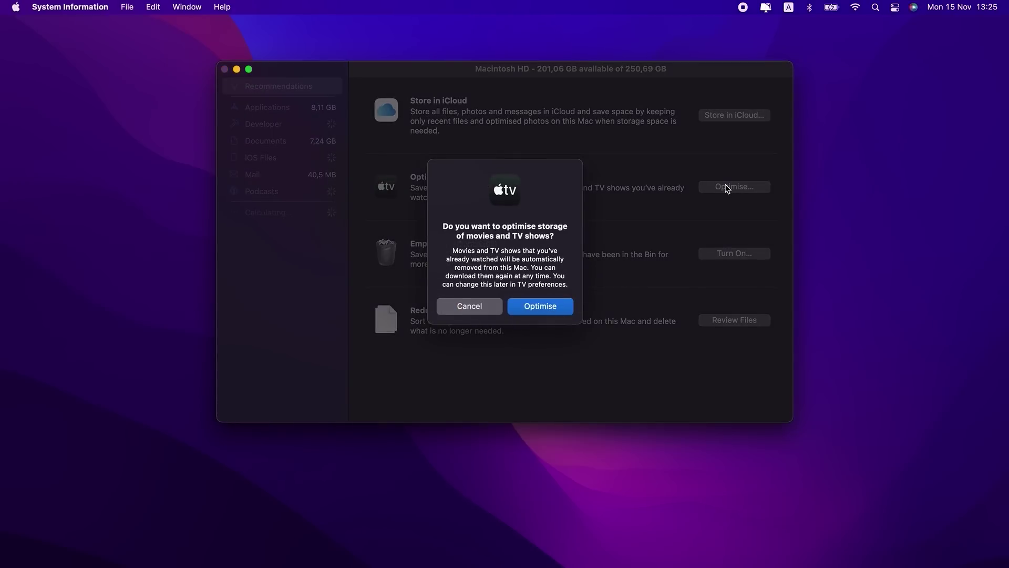
click(540, 306)
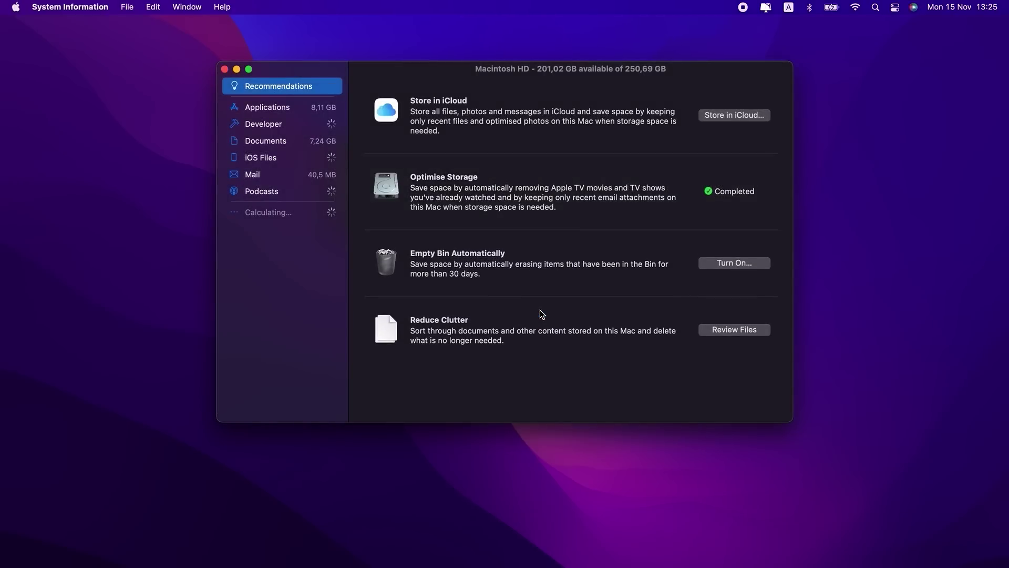
click(225, 68)
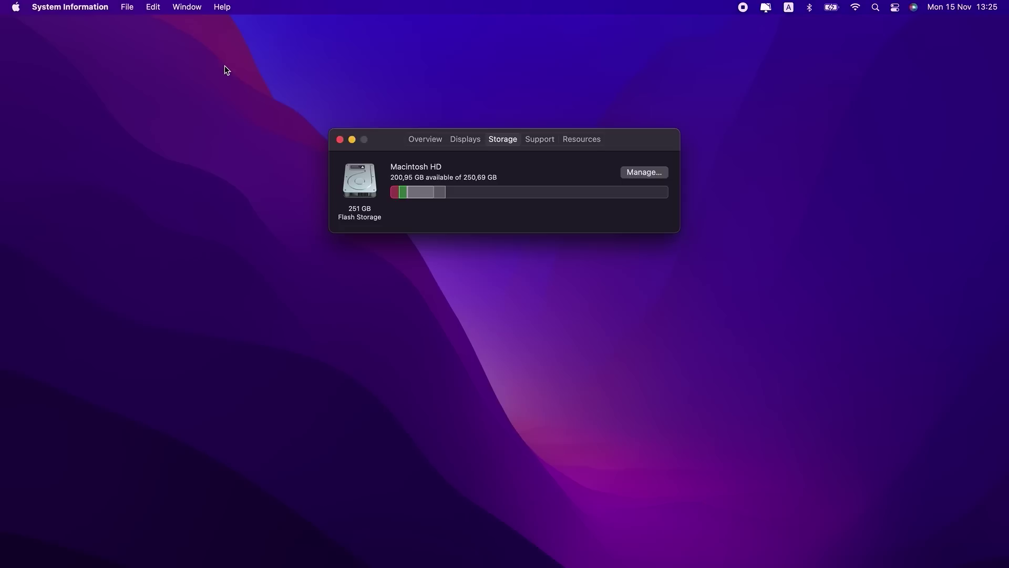
click(344, 143)
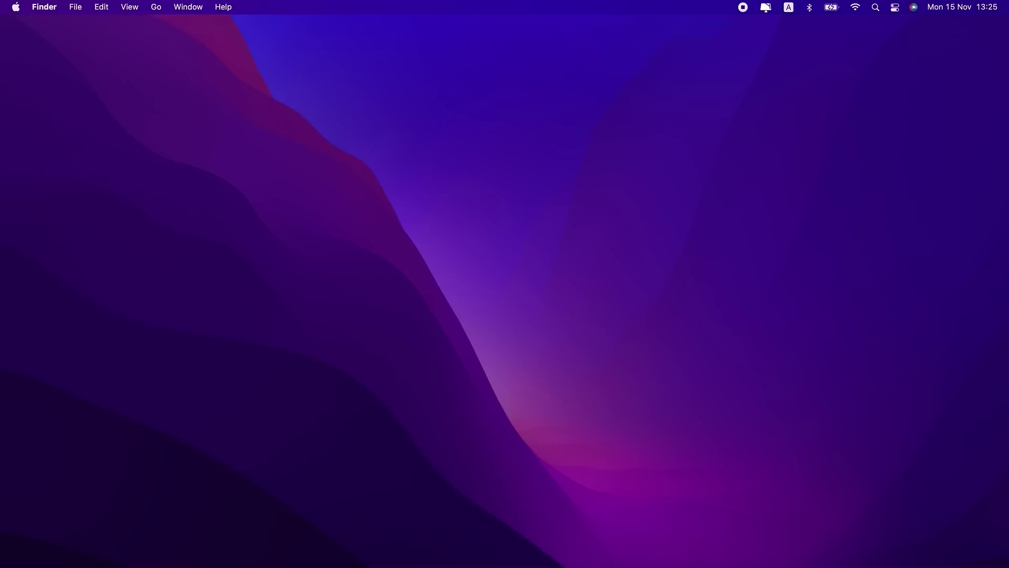
click(156, 7)
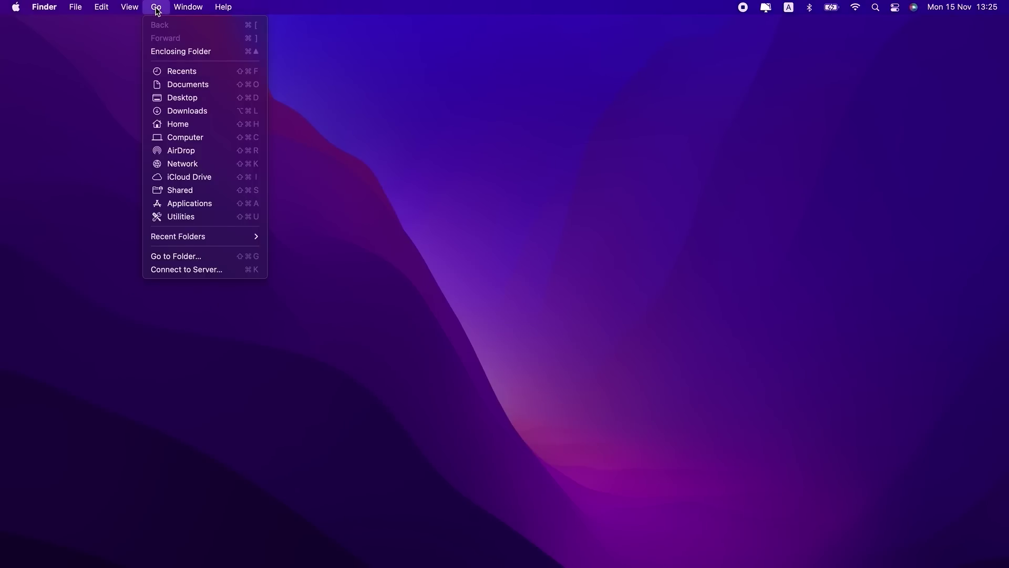
click(182, 256)
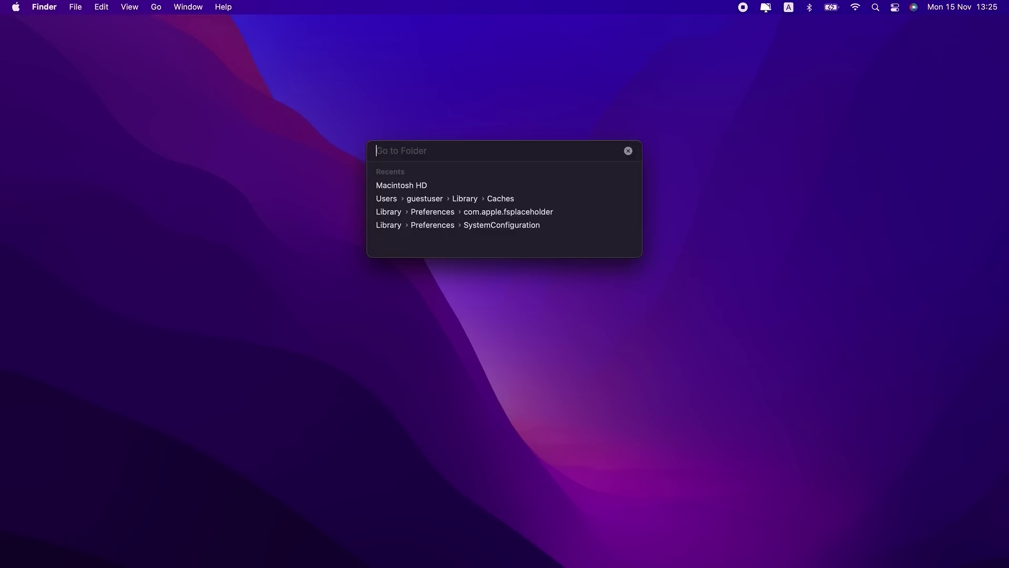
key(super+v)
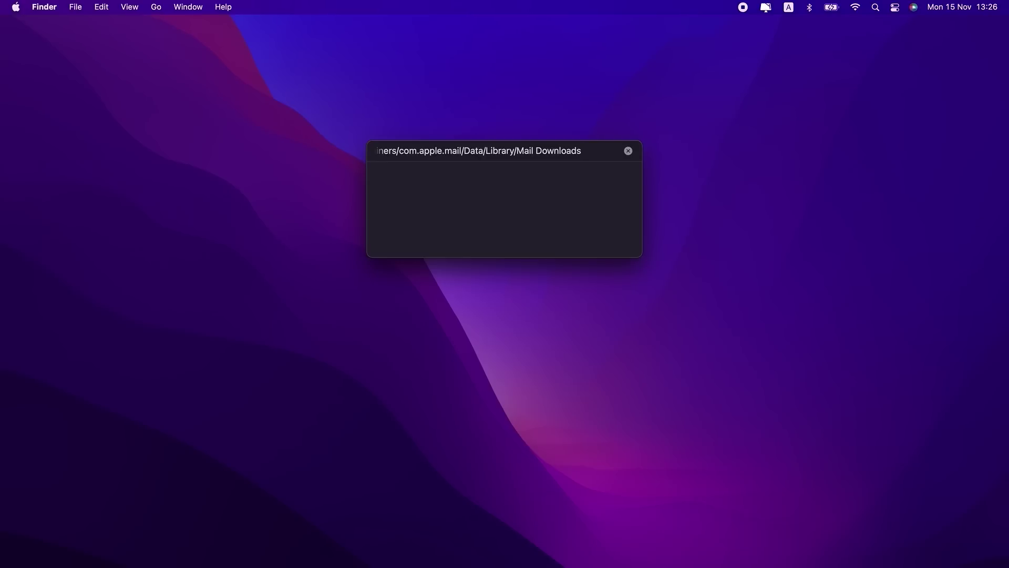
click(628, 151)
key(Escape)
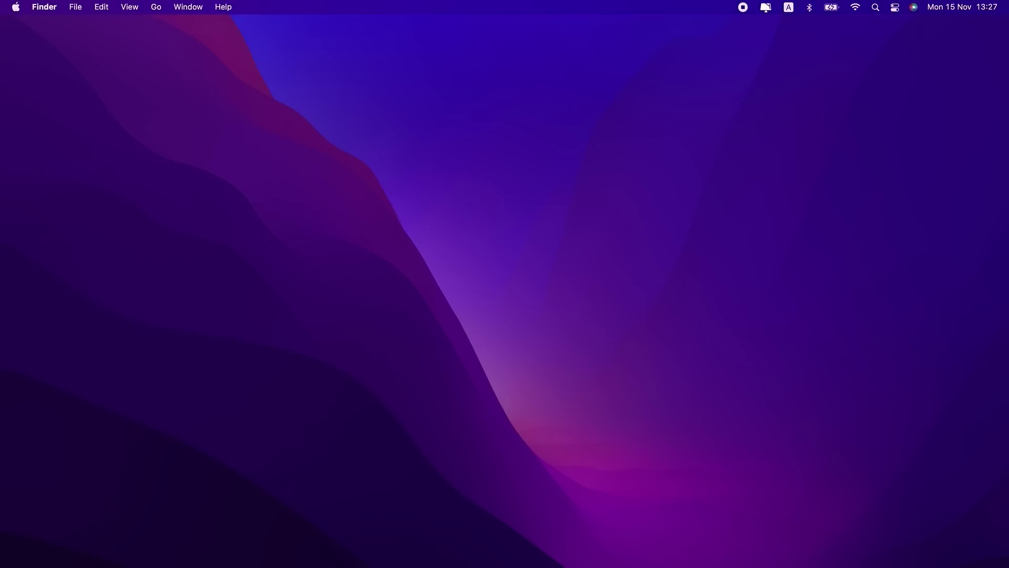
Step: Set the Google account's Download Attachments to None in Mail Preferences, then close Preferences
click(788, 563)
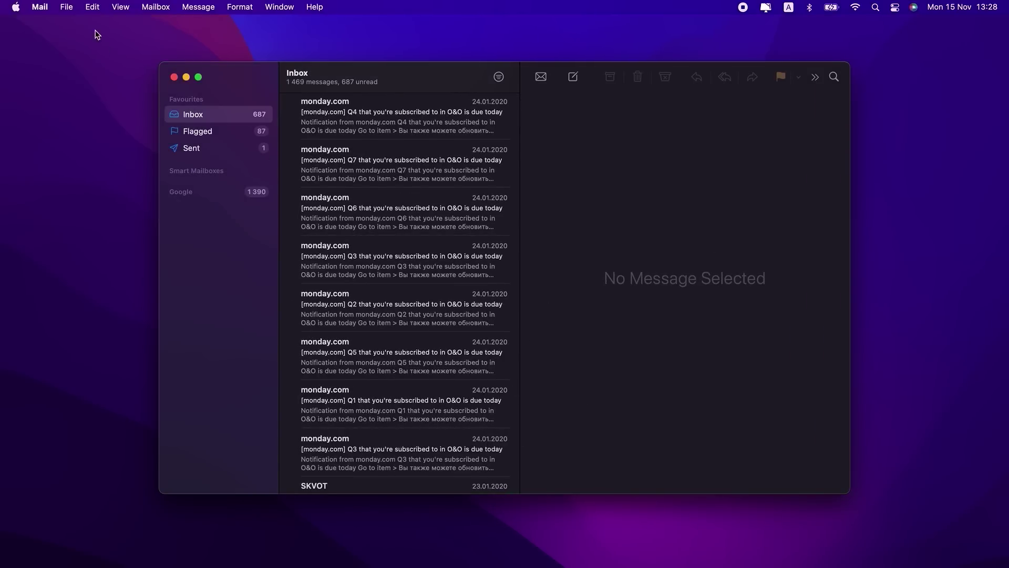
click(41, 6)
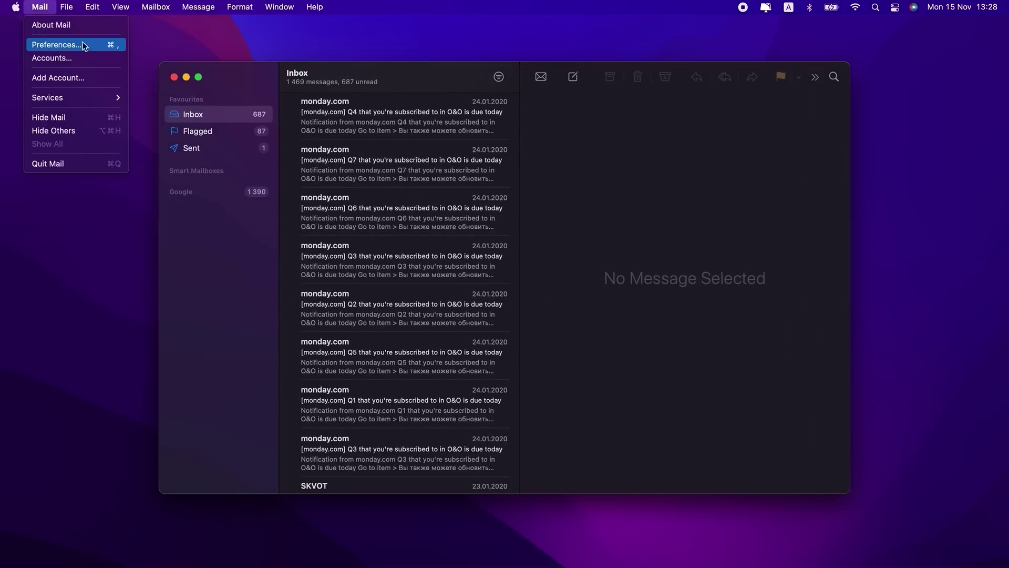
click(98, 48)
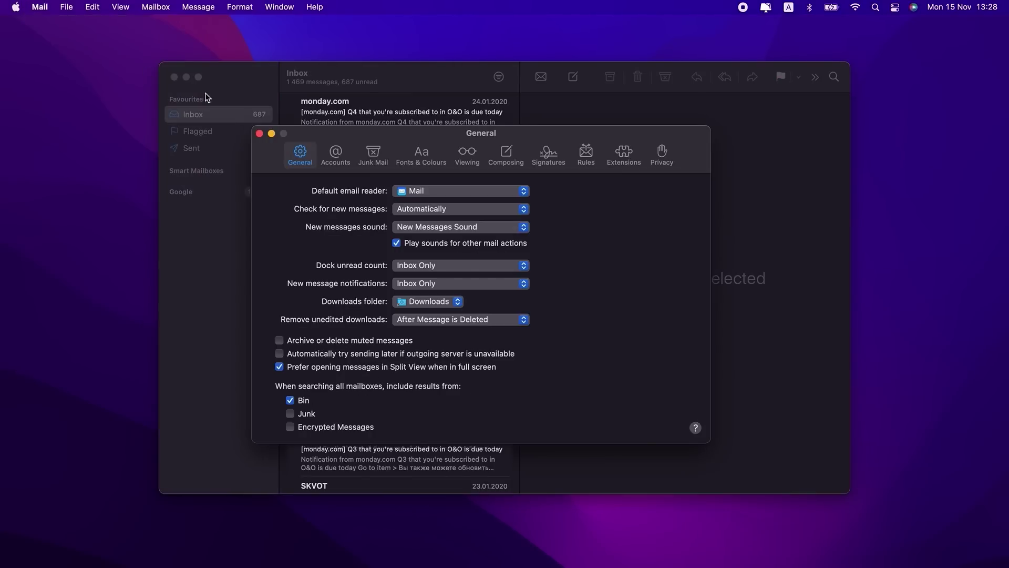
click(336, 154)
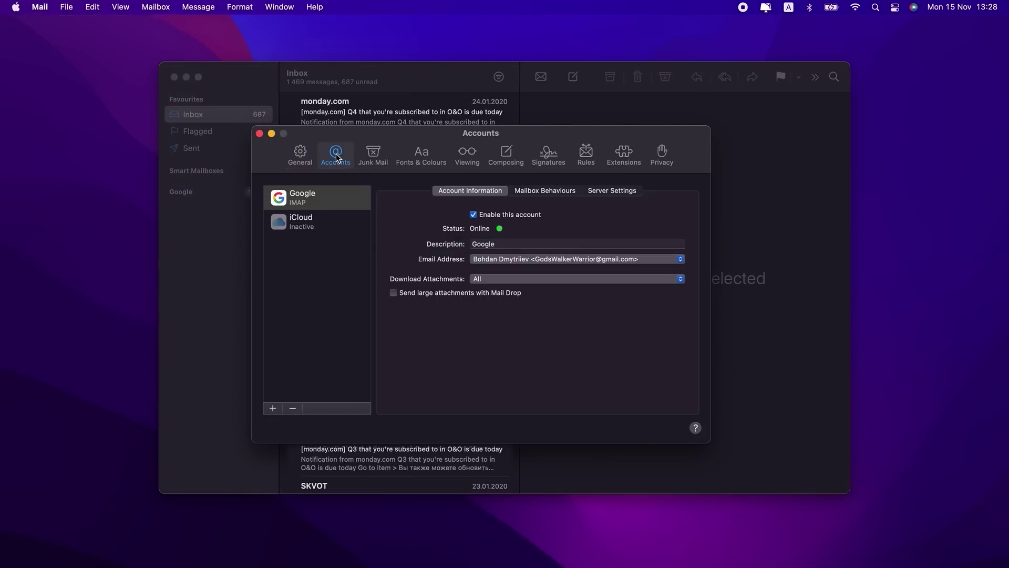
click(531, 280)
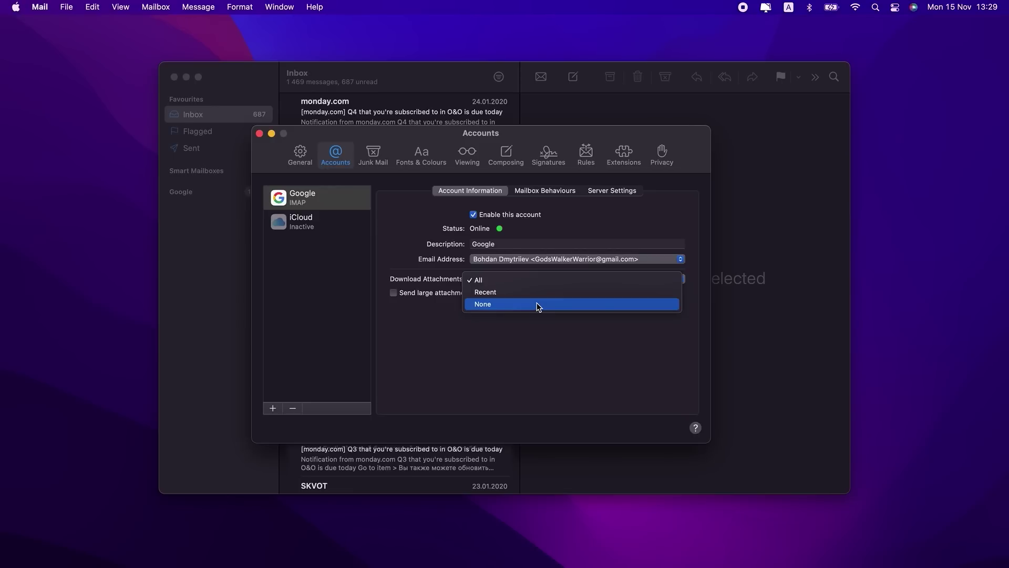
click(537, 306)
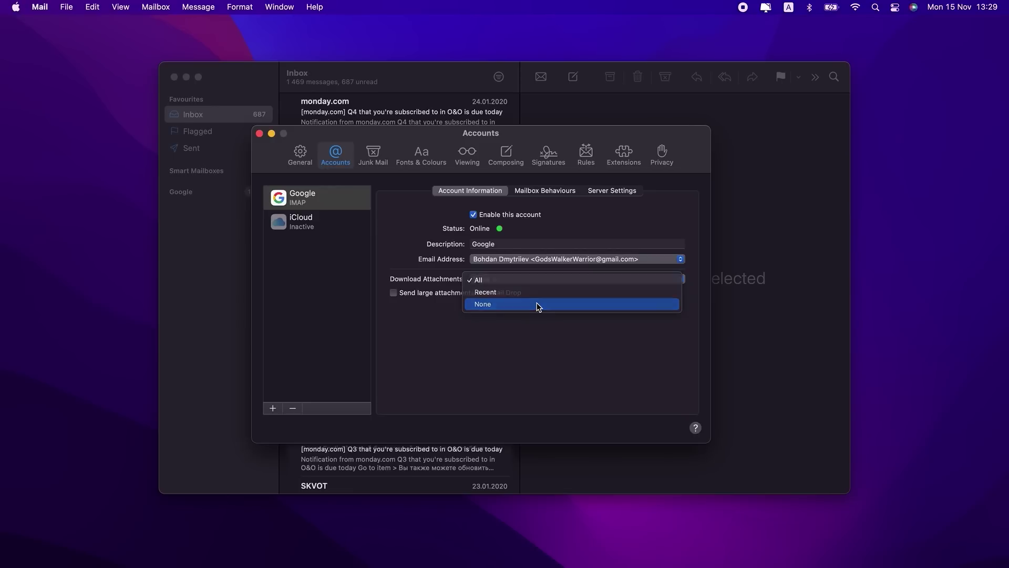
click(322, 219)
click(322, 201)
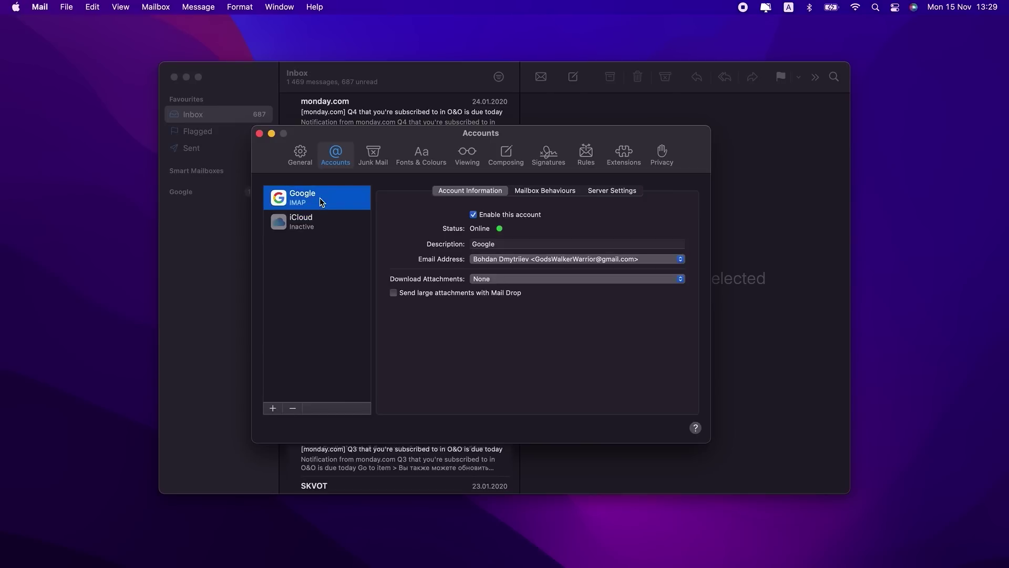
click(259, 134)
click(175, 77)
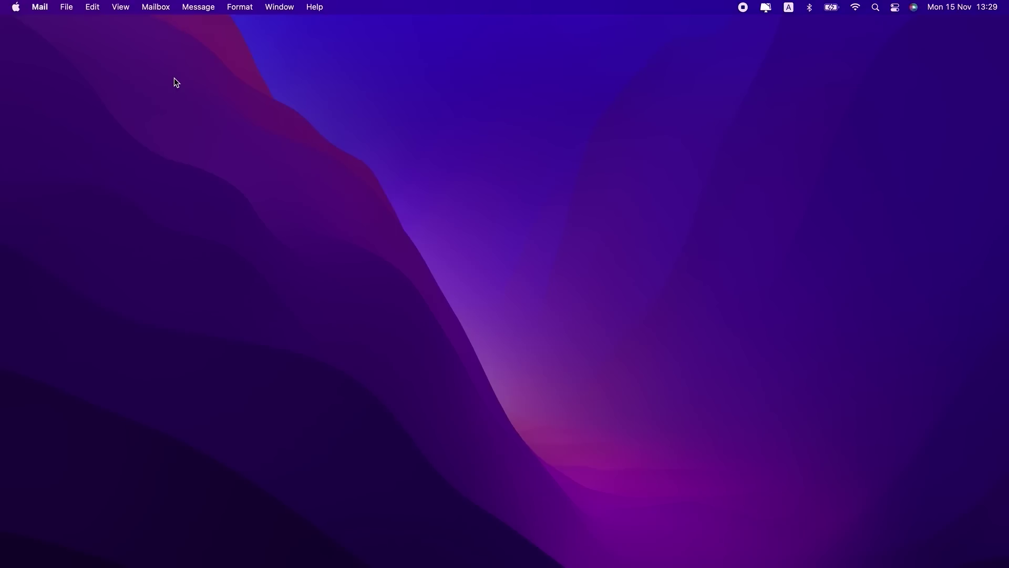